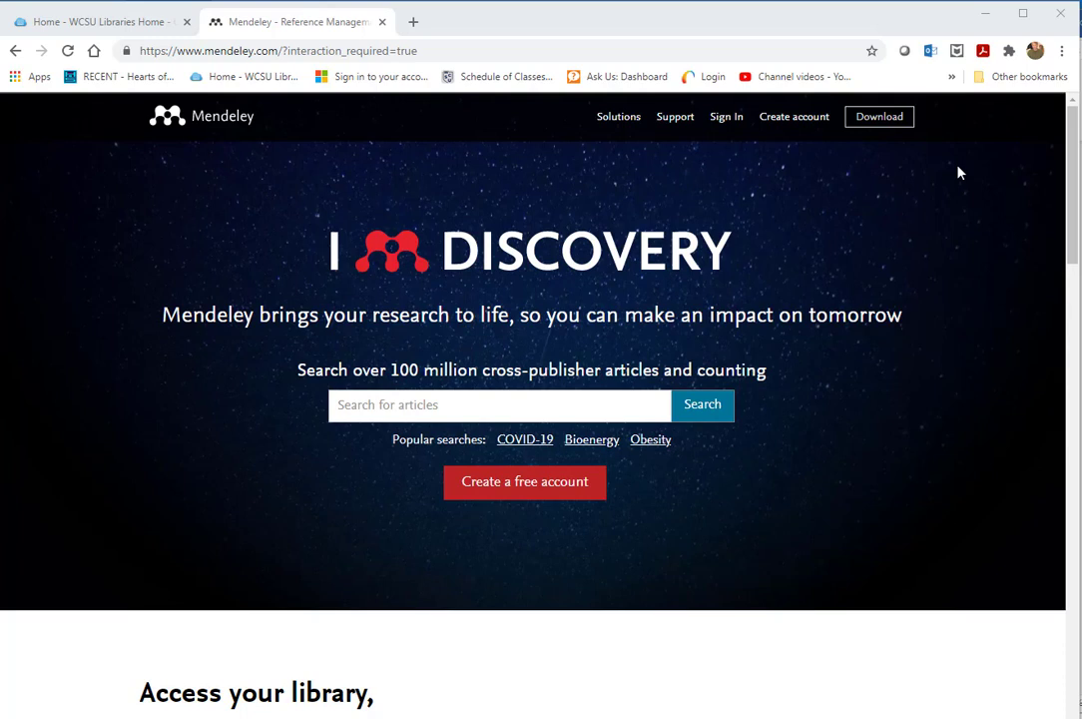
# - Go to the Mendeley download page and open the details for its Citation Plugin
pyautogui.click(889, 122)
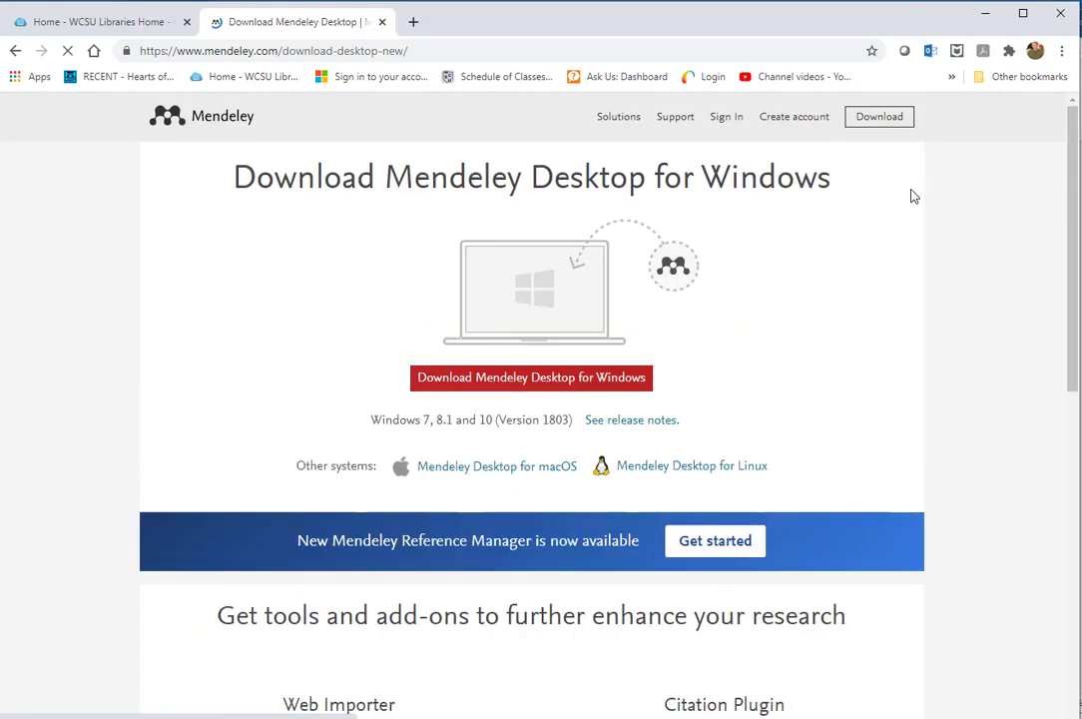
pyautogui.scroll(-1, 915, 268)
pyautogui.scroll(-2, 924, 299)
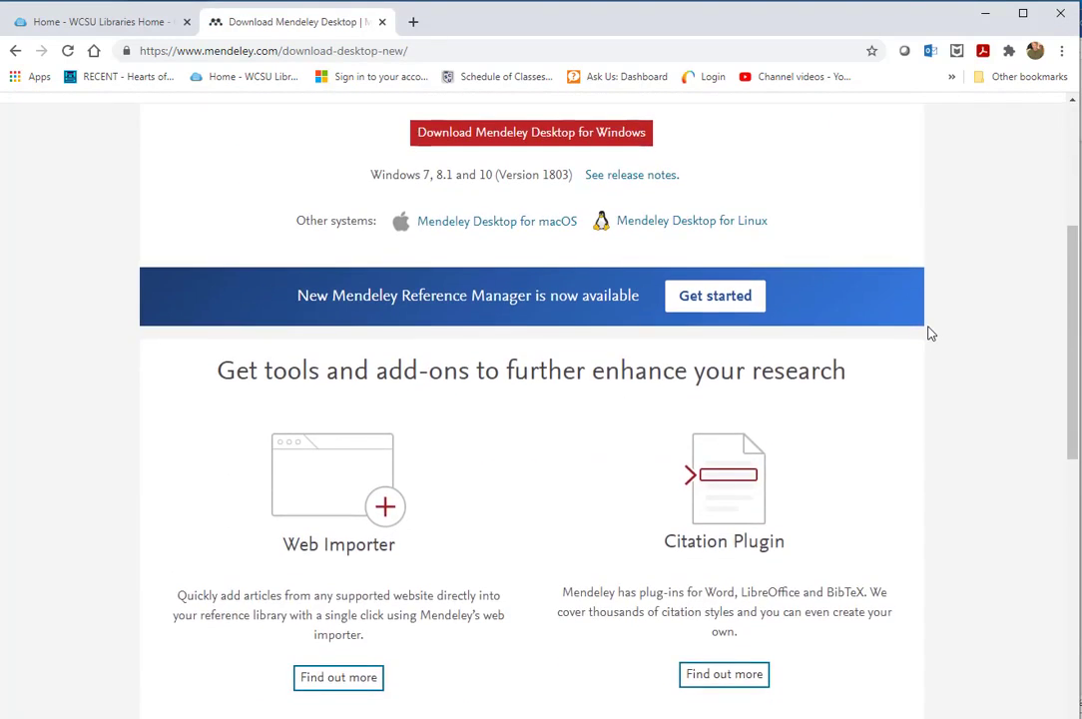
pyautogui.scroll(-1, 822, 581)
pyautogui.click(747, 604)
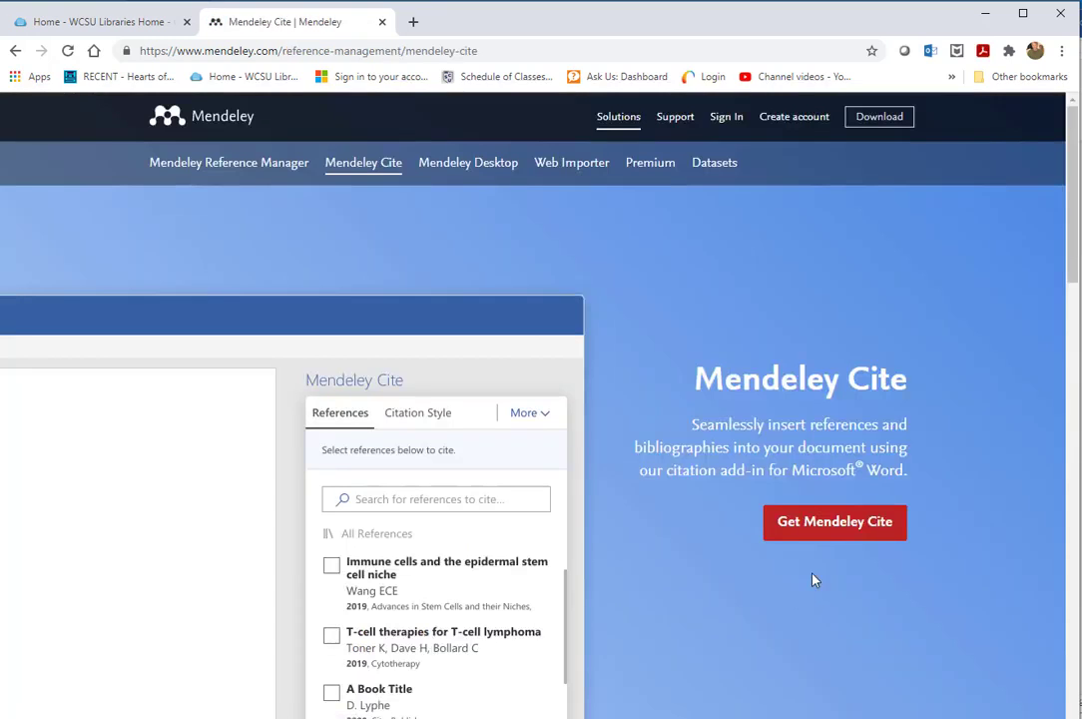
# - Get the free Mendeley Cite add-in for Word from Microsoft AppSource and agree to the provider's terms
pyautogui.click(858, 524)
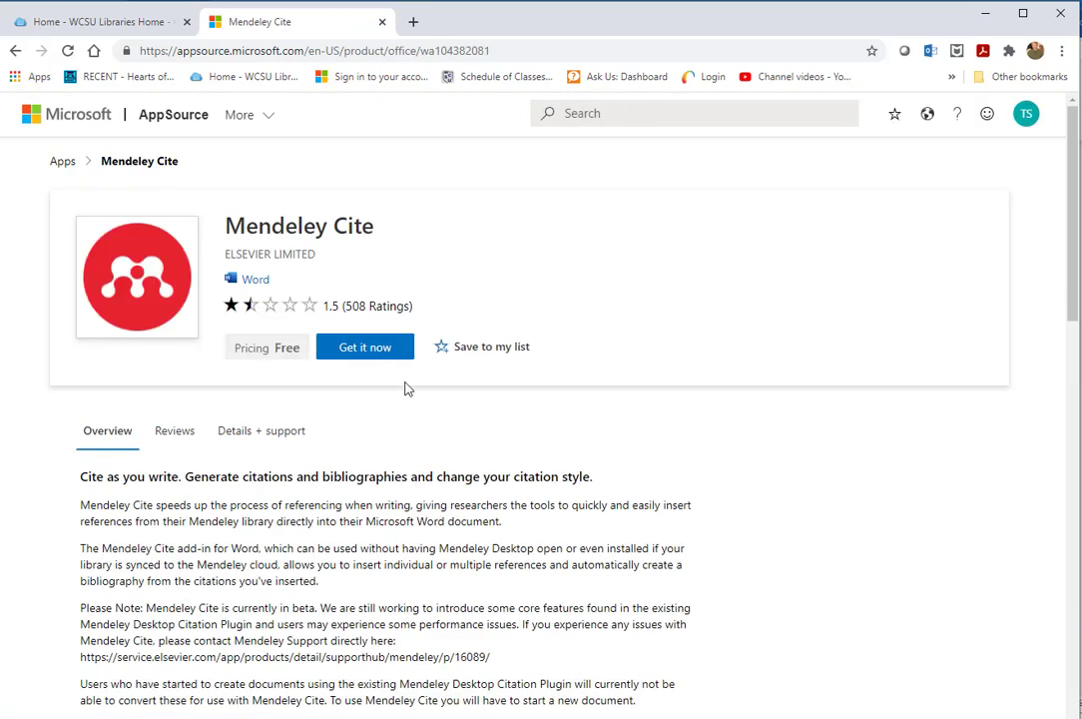
pyautogui.click(359, 346)
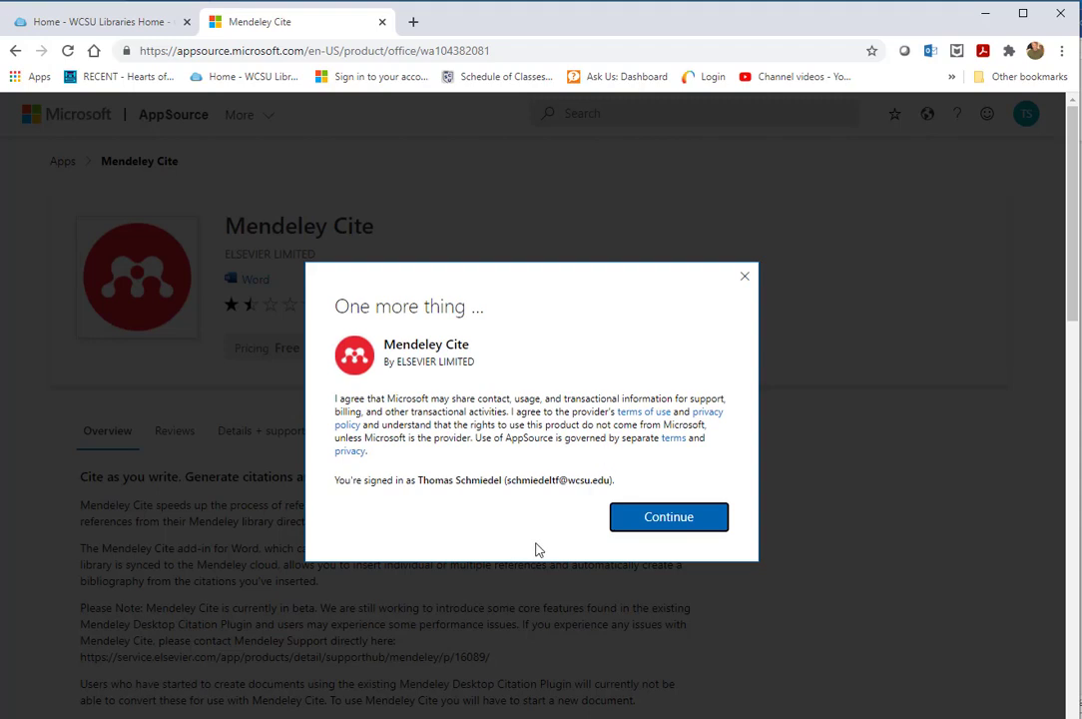
pyautogui.click(672, 522)
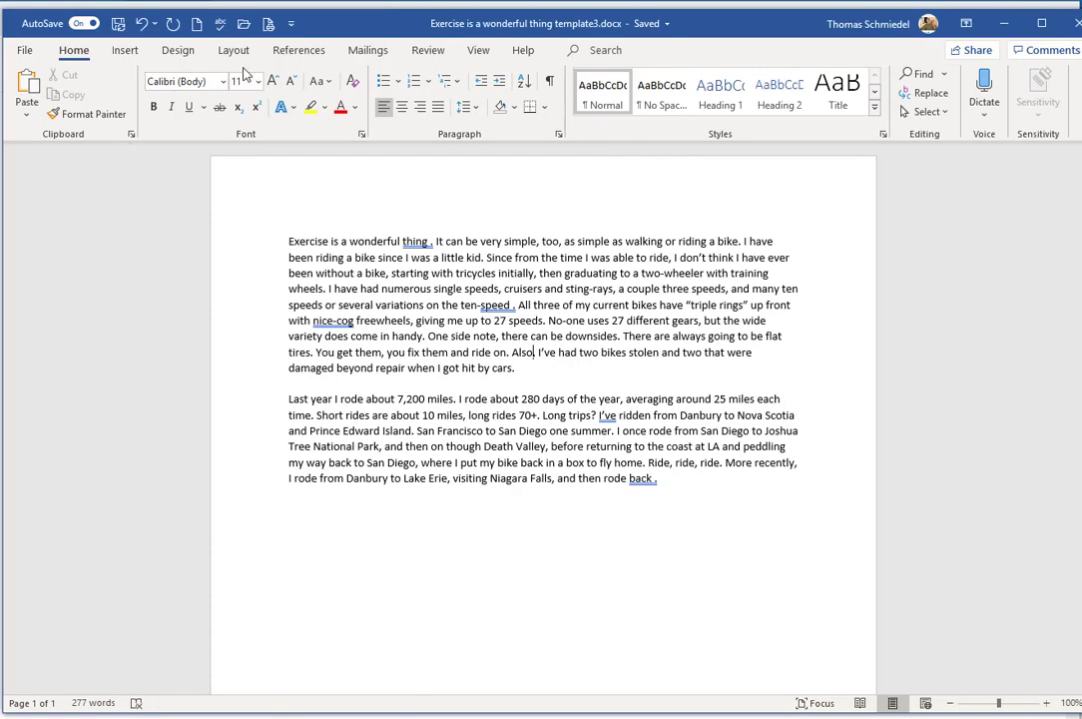
# - In Word, open Mendeley Cite and cite "Exercise training reverses cardiac aging phenotypes…" after "Exercise is a wonderful thing"
pyautogui.click(299, 52)
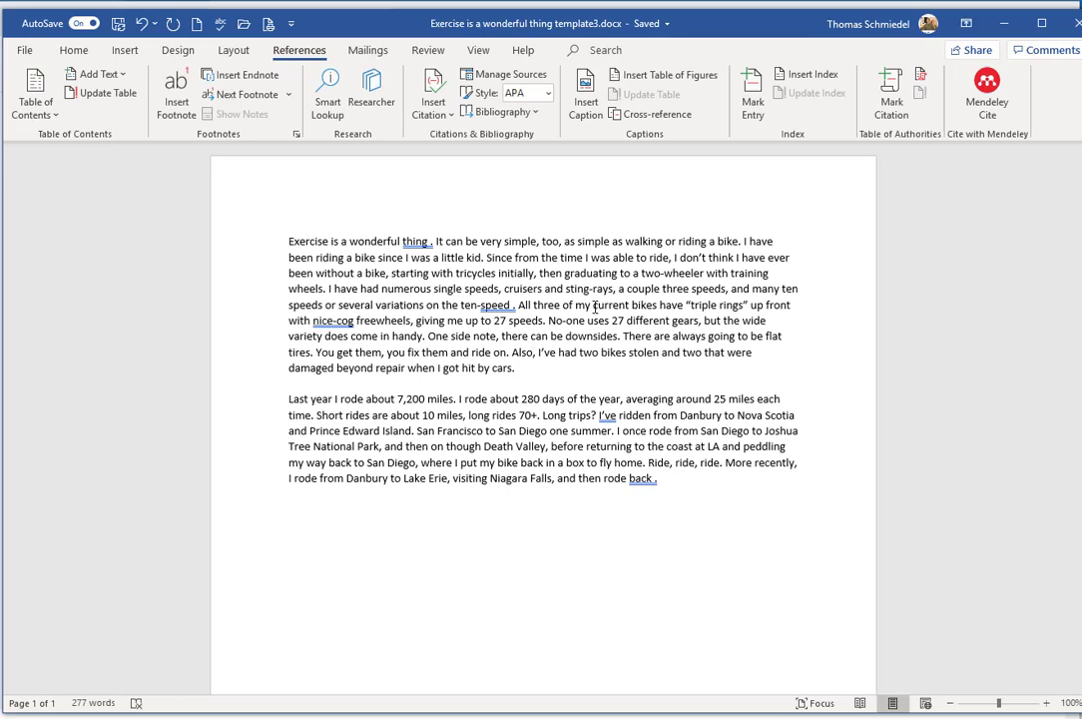
pyautogui.click(988, 92)
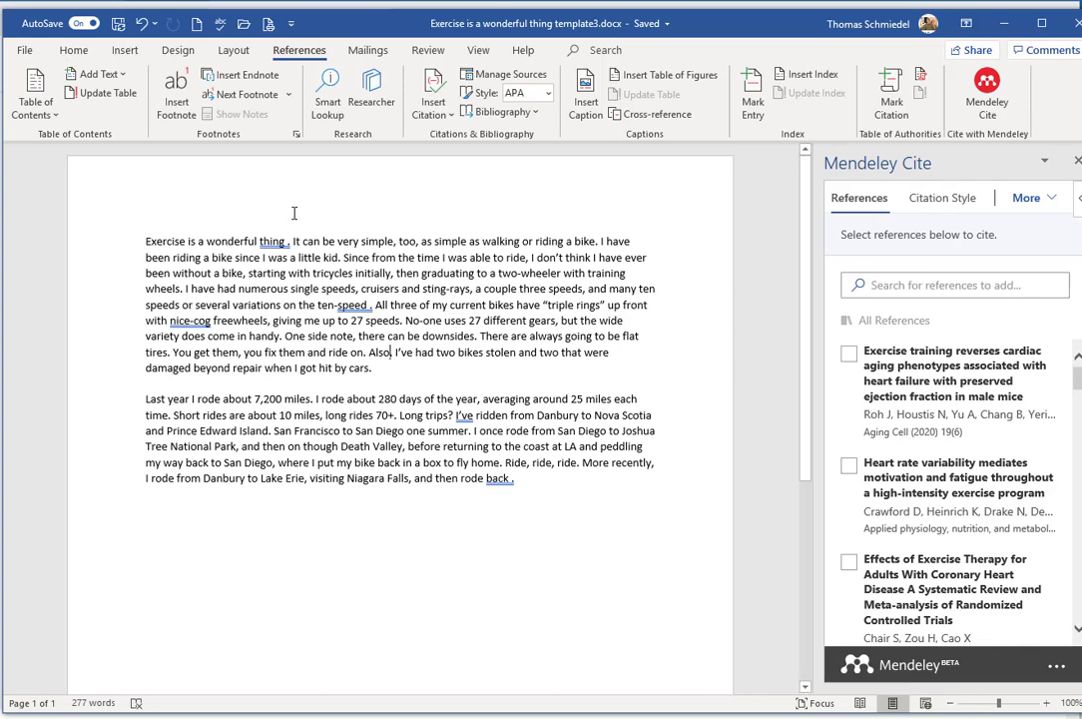
pyautogui.click(289, 241)
pyautogui.click(849, 354)
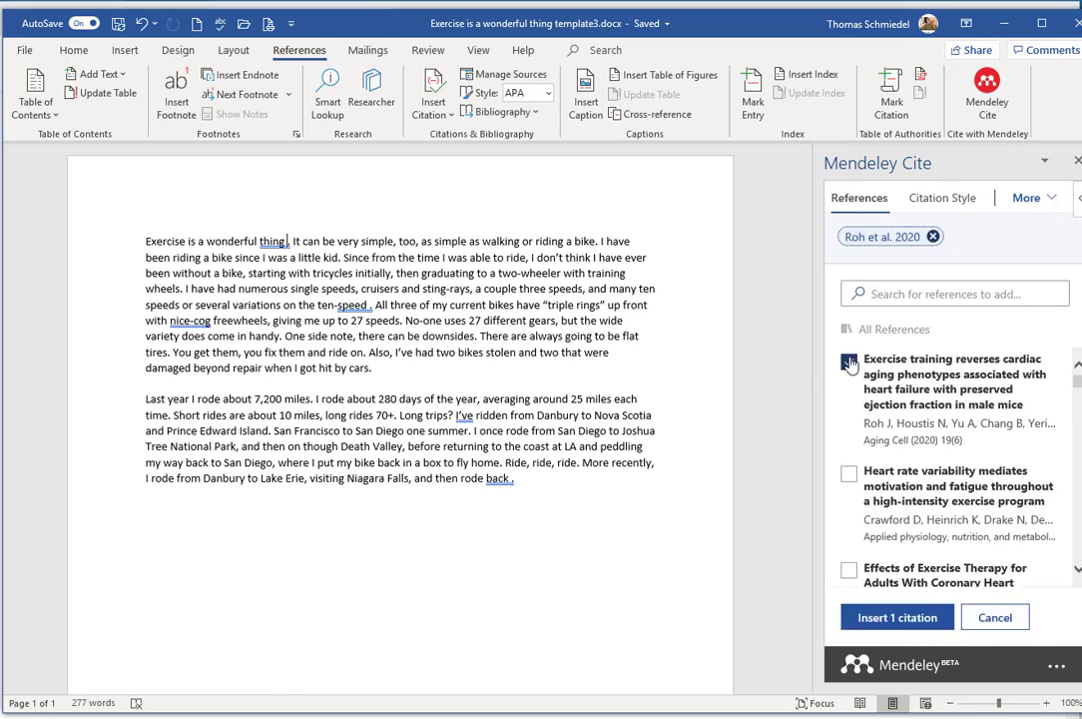
pyautogui.click(897, 619)
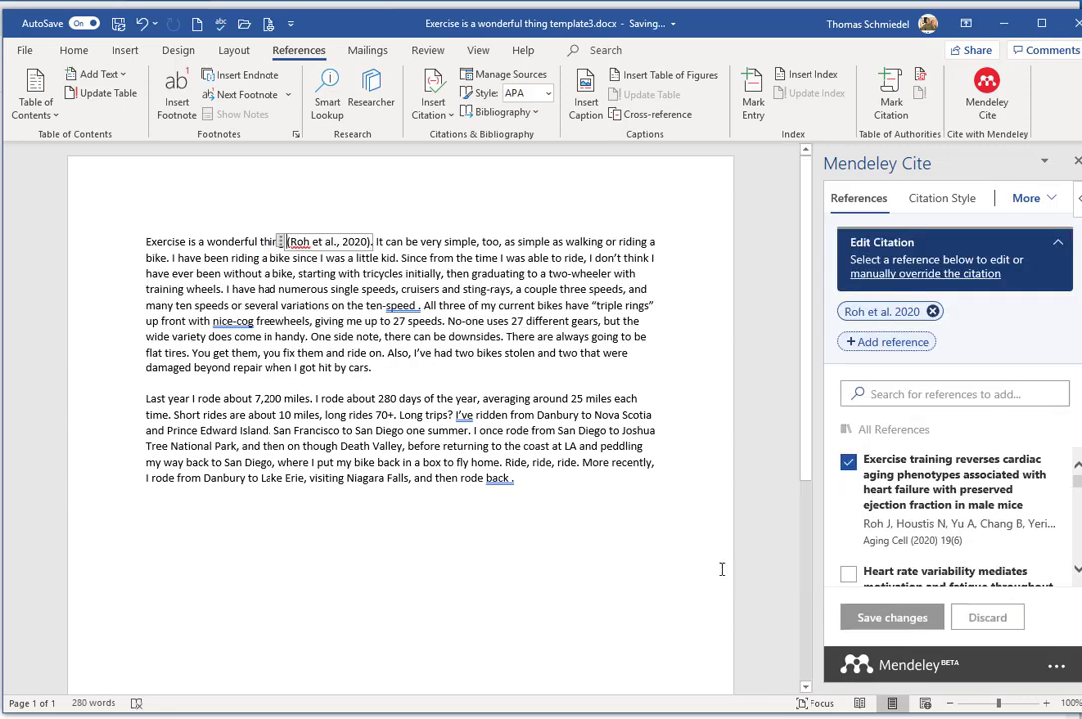
# - Insert a citation for "Heart rate variability mediates motivation and fatigue…" after "since I was a little kid" in the first paragraph
pyautogui.click(401, 257)
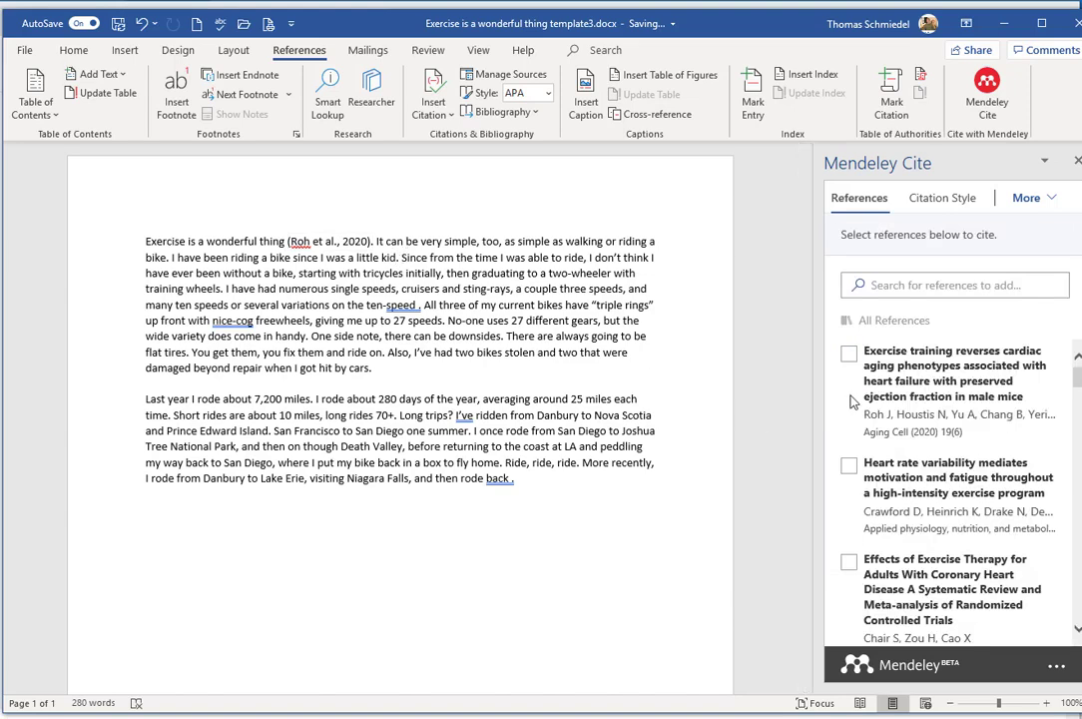
pyautogui.click(849, 465)
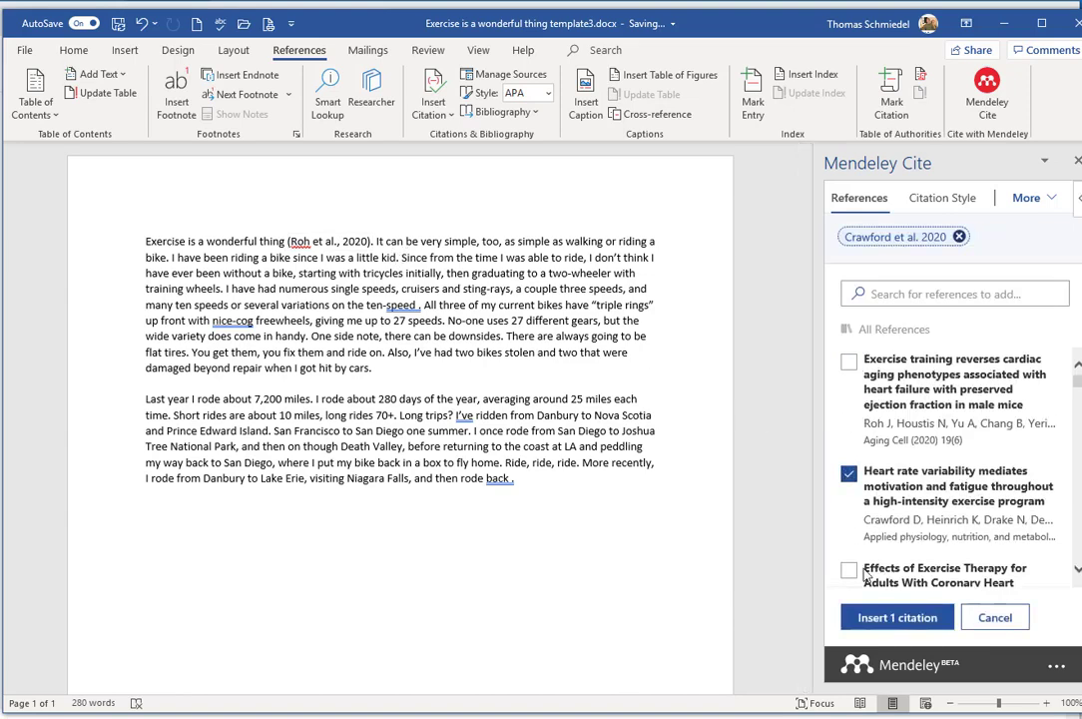
pyautogui.click(874, 618)
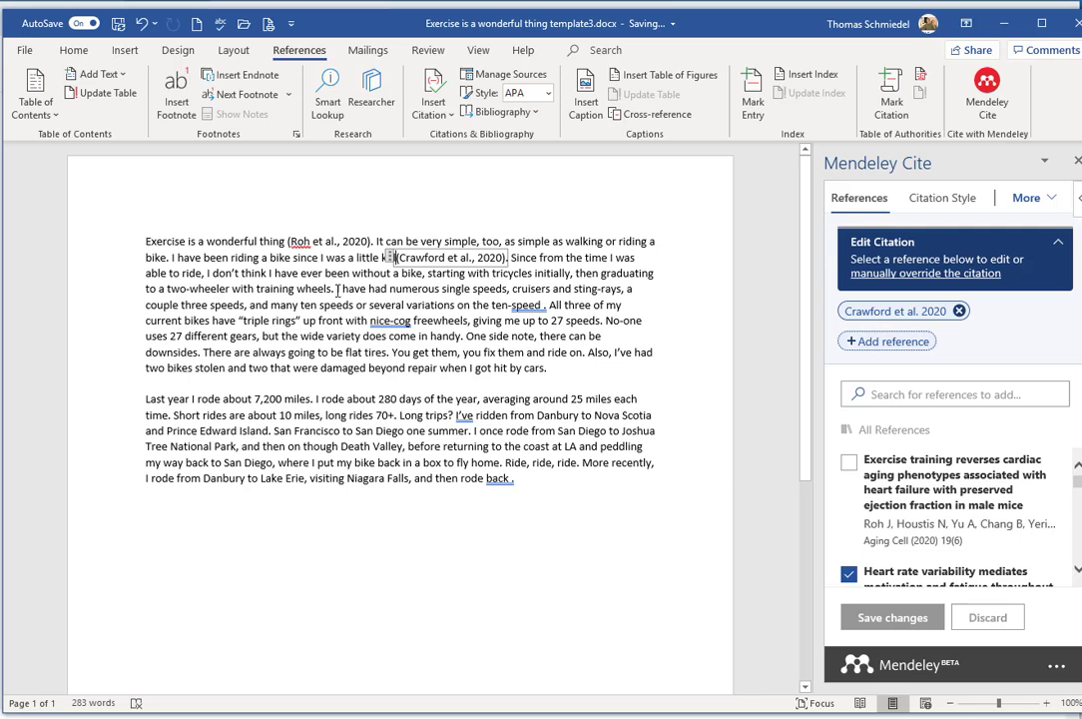
# - Insert a citation for "Effects of Exercise Therapy for Adults With Coronary Heart Disease…" after "training wheels" in the first paragraph
pyautogui.click(337, 290)
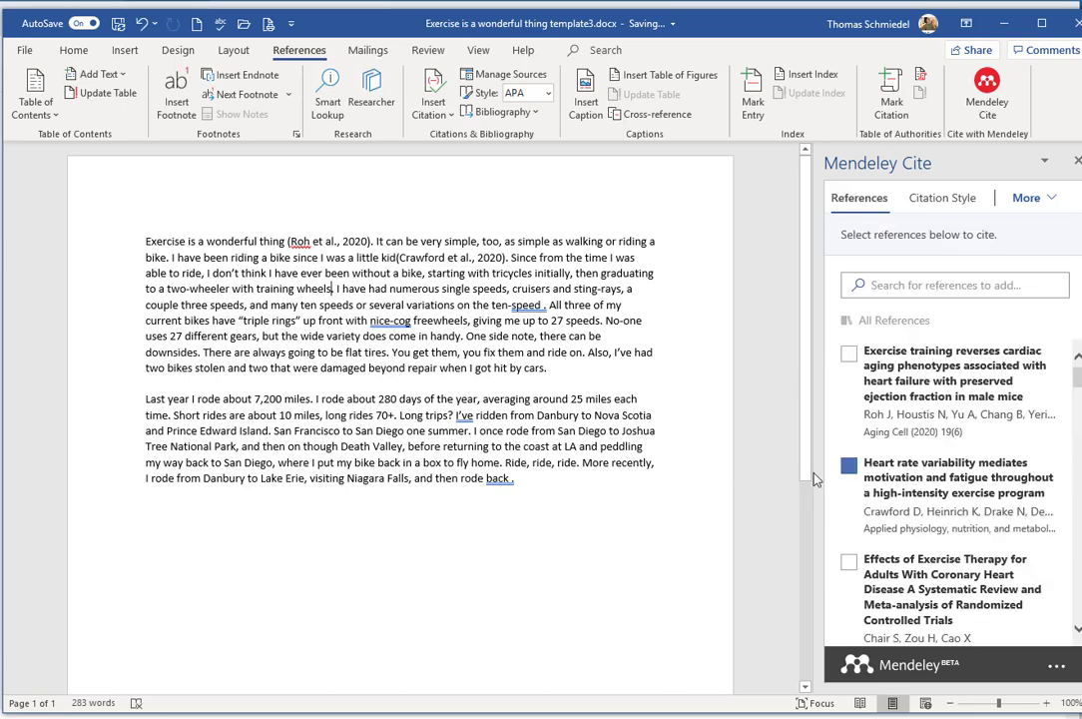
pyautogui.click(849, 565)
pyautogui.click(894, 619)
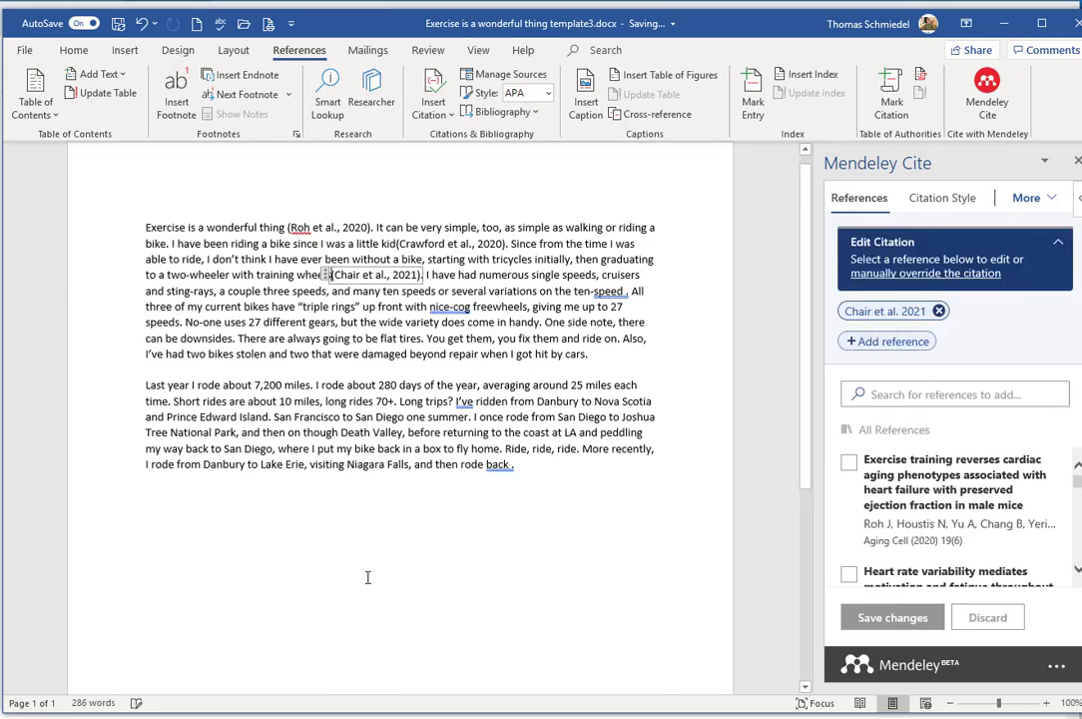
# - Insert a Mendeley bibliography on the empty line below the last paragraph
pyautogui.click(155, 502)
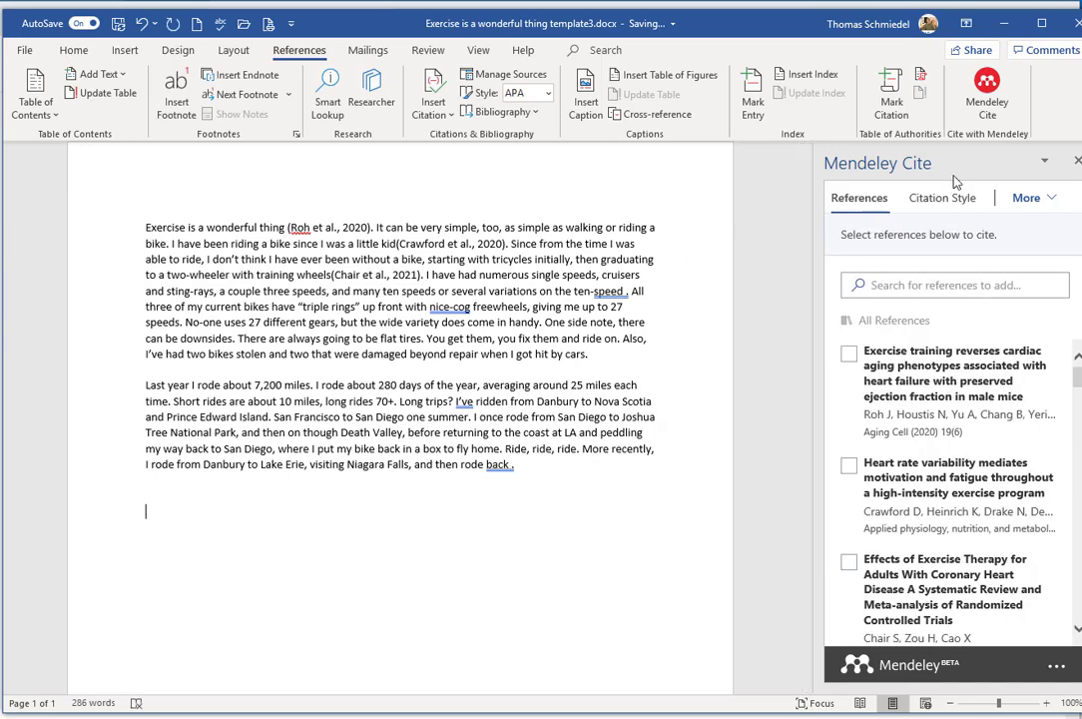
pyautogui.click(1039, 197)
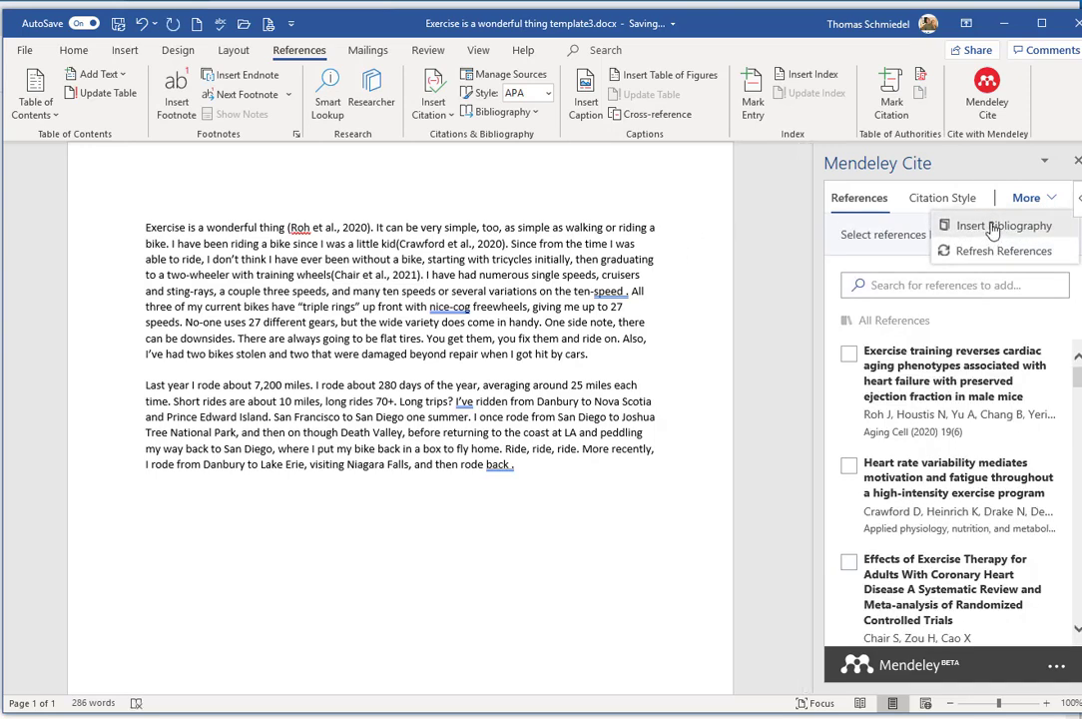
pyautogui.click(992, 224)
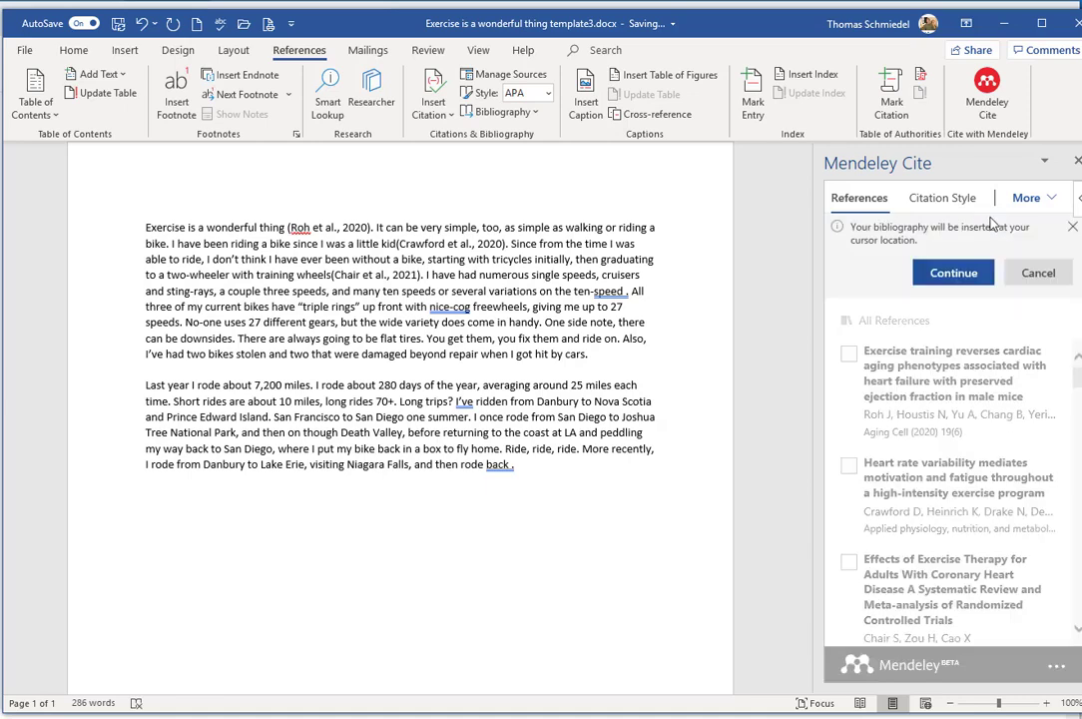
pyautogui.click(956, 272)
# - Cite "Every team needs a coach: Training for interprofessional clinical placements" at the end of the second paragraph, after "then rode back"
pyautogui.scroll(2, 619, 440)
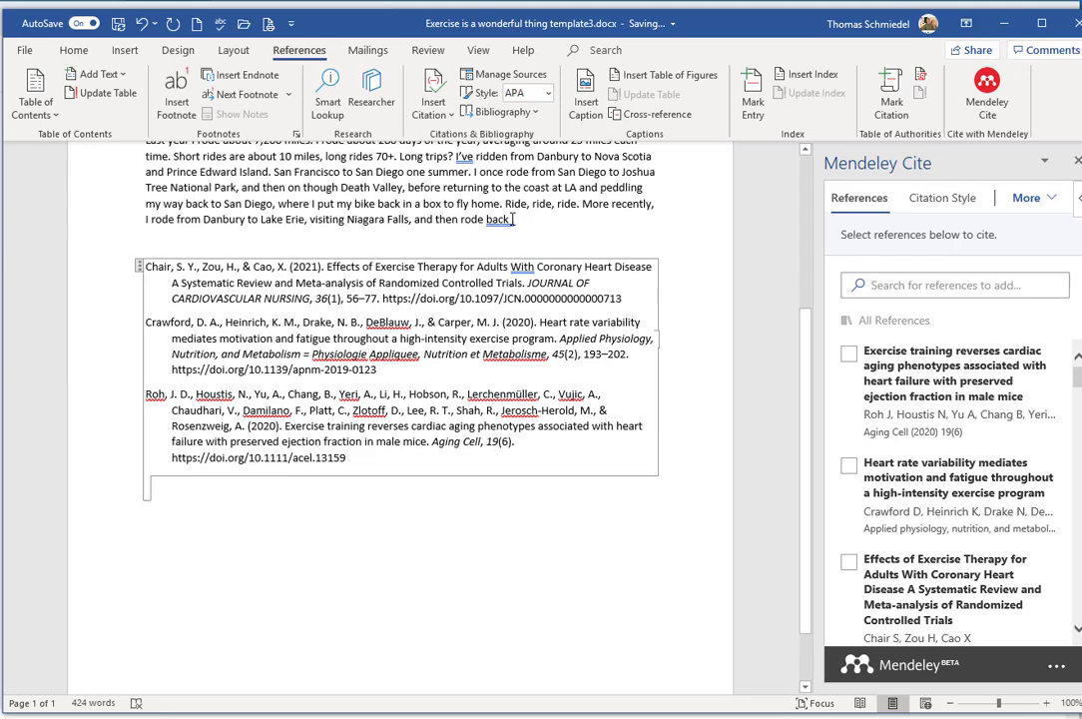
pyautogui.scroll(-1, 876, 514)
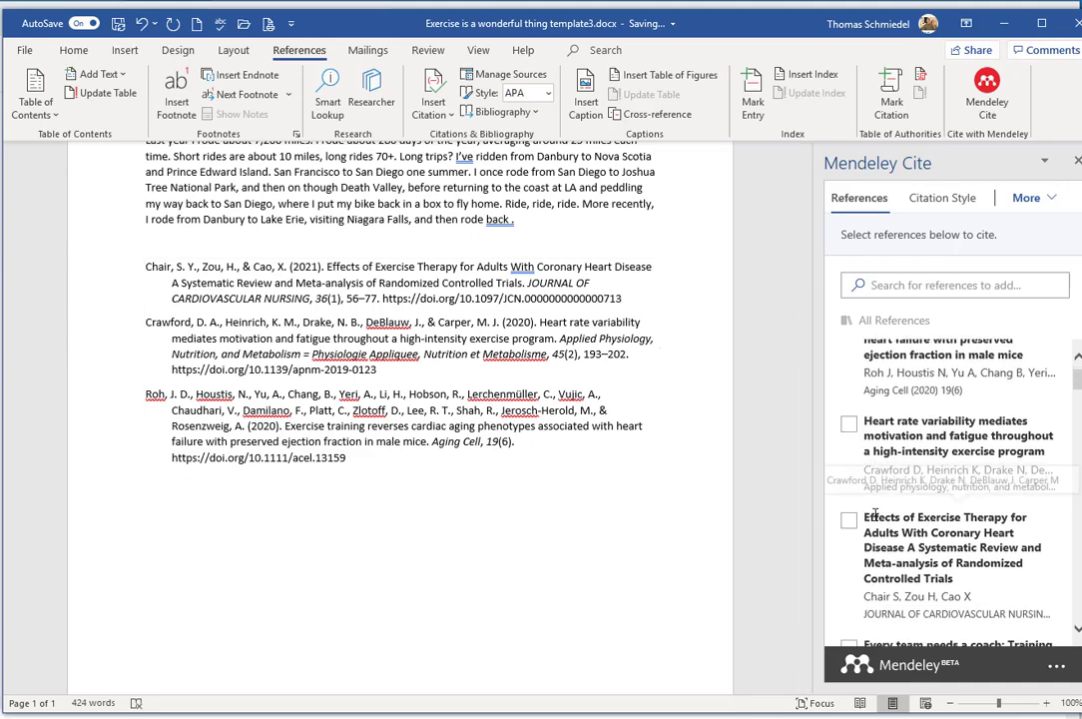
pyautogui.scroll(-1, 876, 514)
pyautogui.click(849, 594)
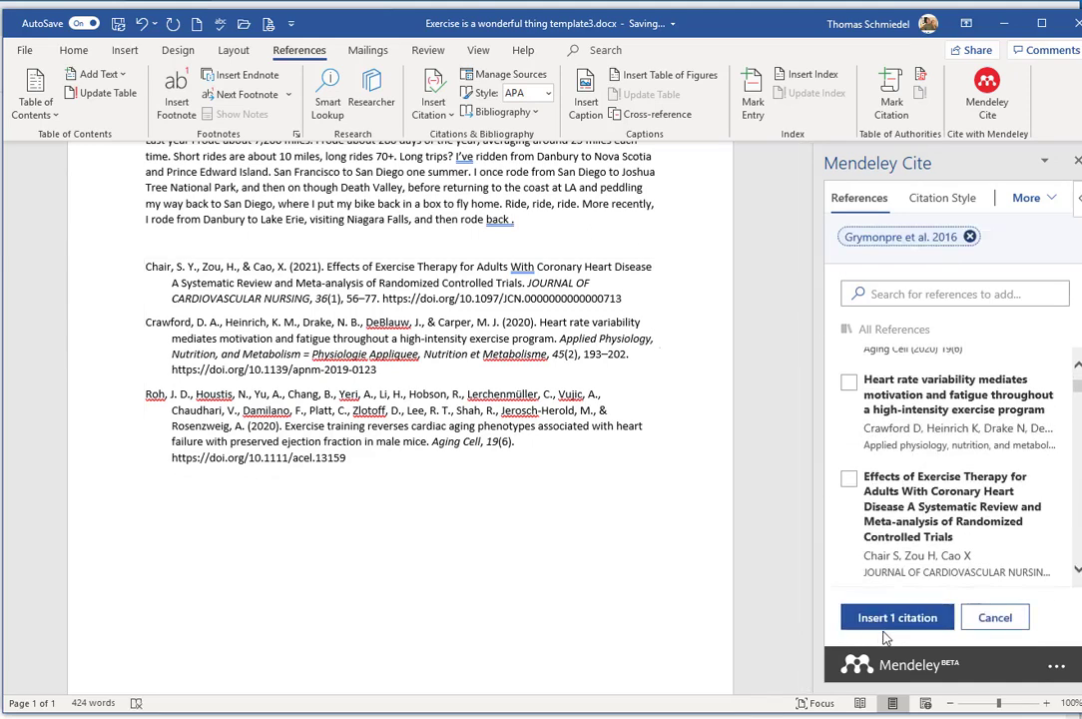
pyautogui.click(894, 617)
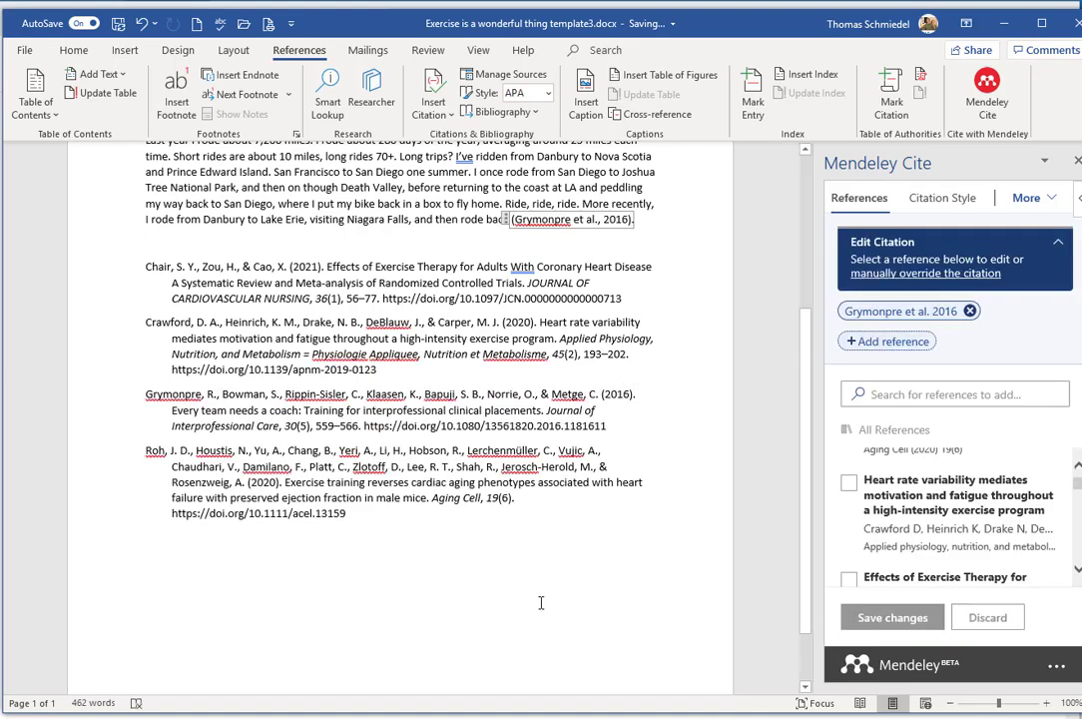
# - Remove the reference from the citation after "Exercise is a wonderful thing" and save the citation change
pyautogui.scroll(5, 539, 519)
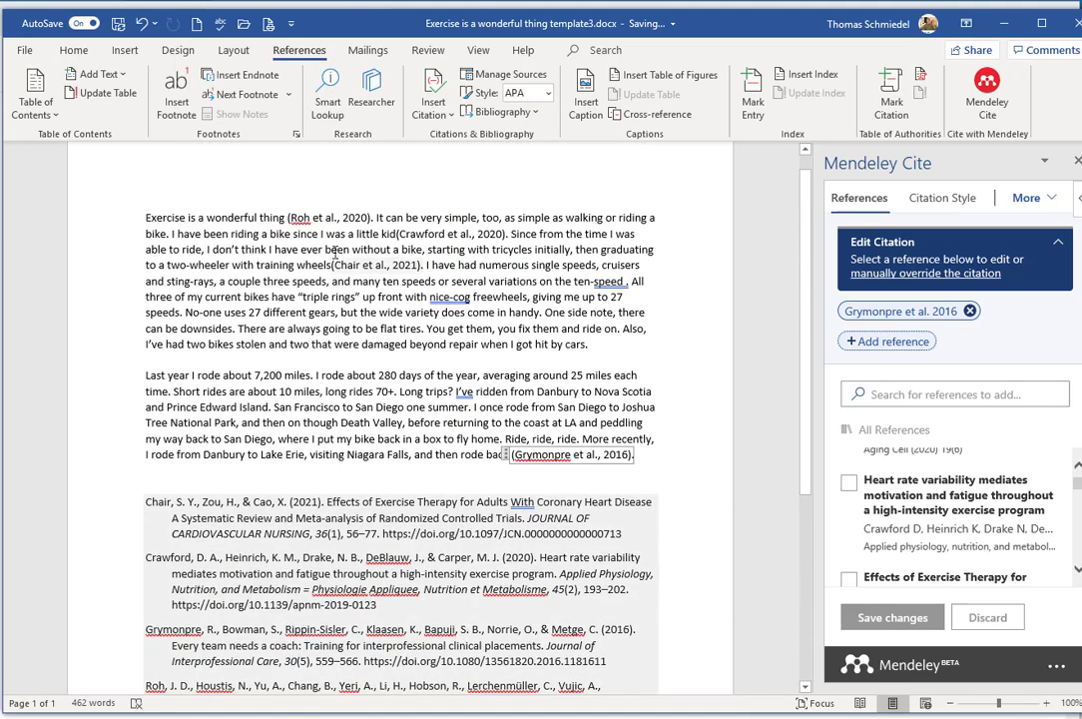
pyautogui.click(304, 217)
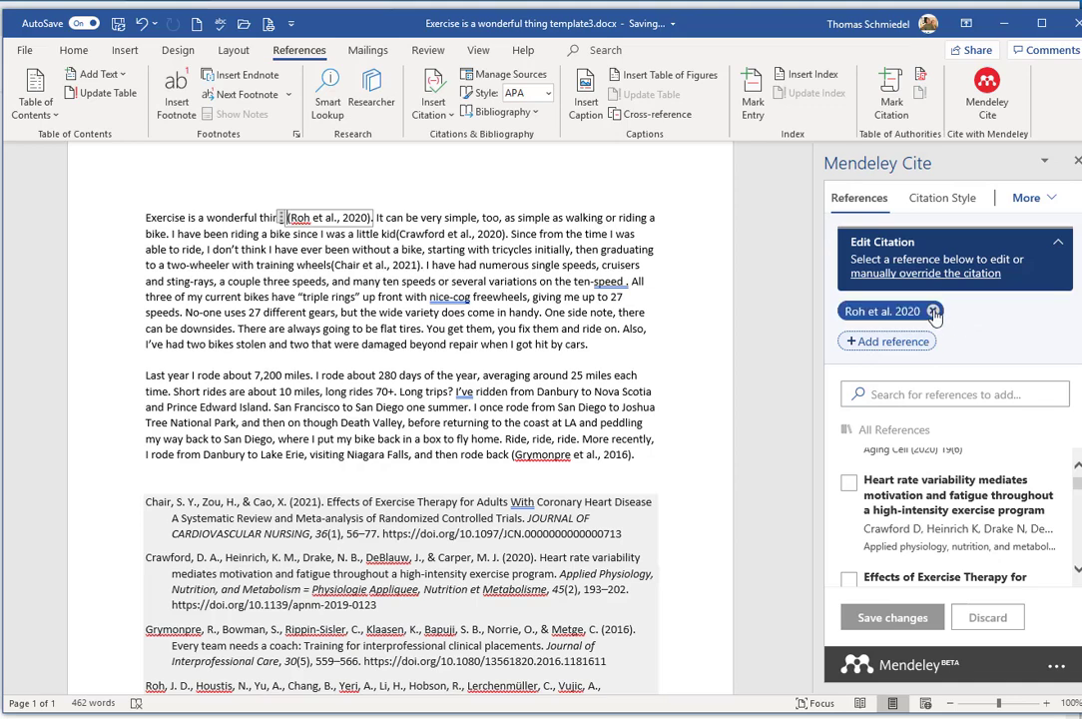
pyautogui.click(933, 311)
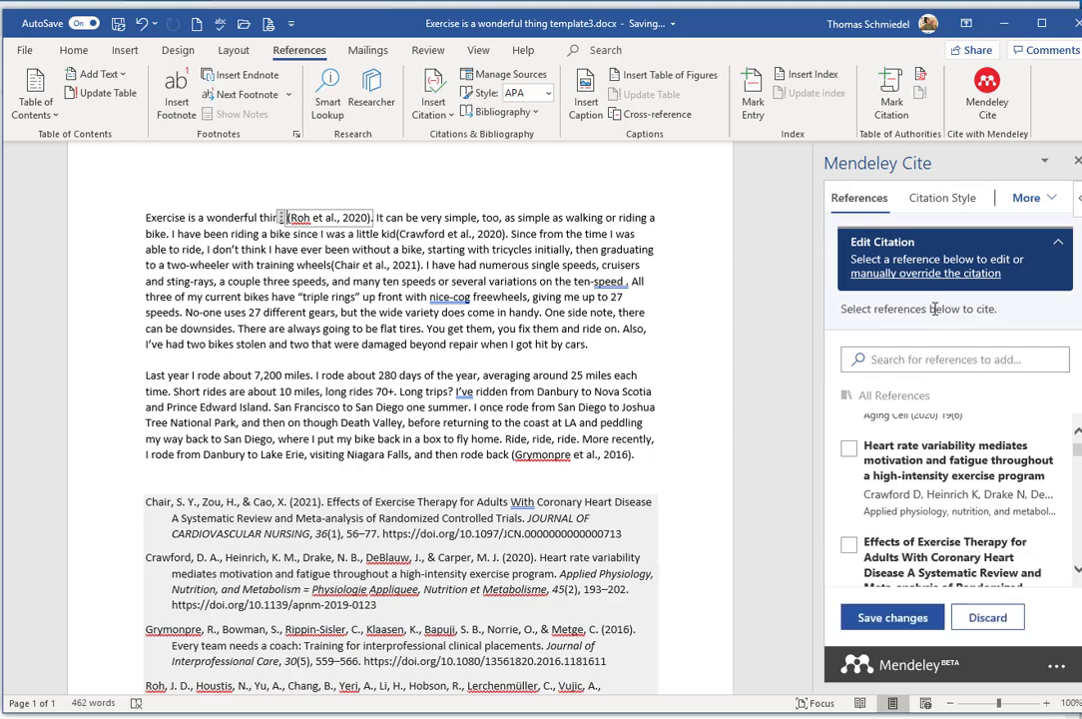
pyautogui.click(892, 618)
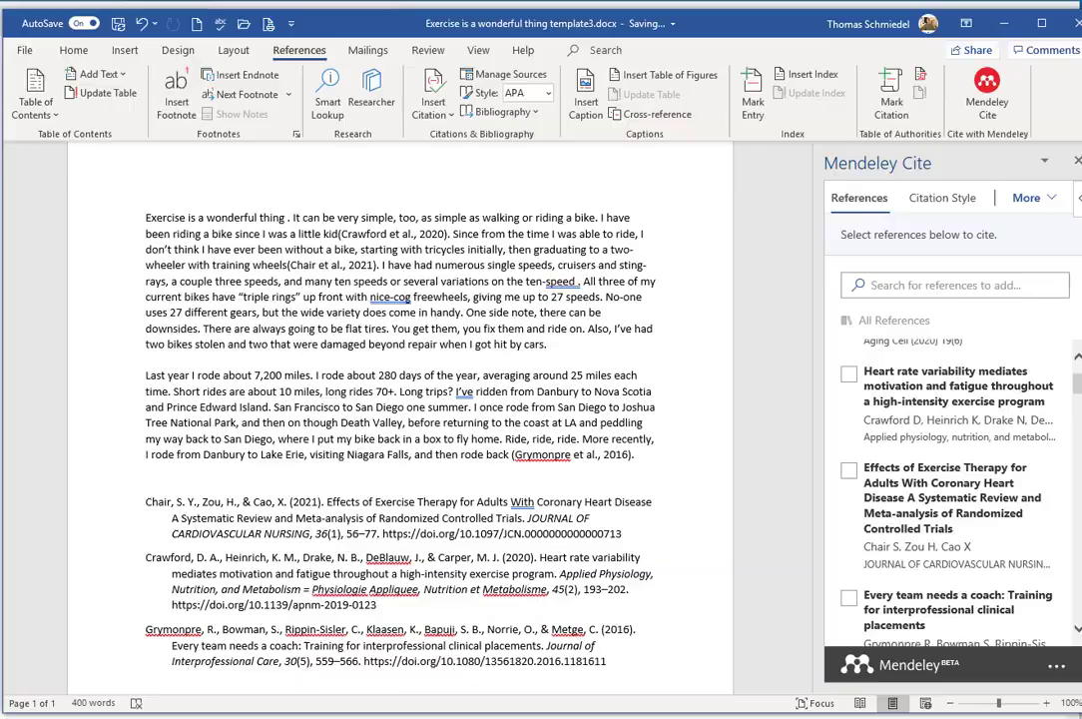
# - Switch to the WCSU Libraries site in Chrome, open Research Consultations, and examine the Librarian Liaisons list
pyautogui.hotkey('alt', 'Tab')
pyautogui.click(145, 27)
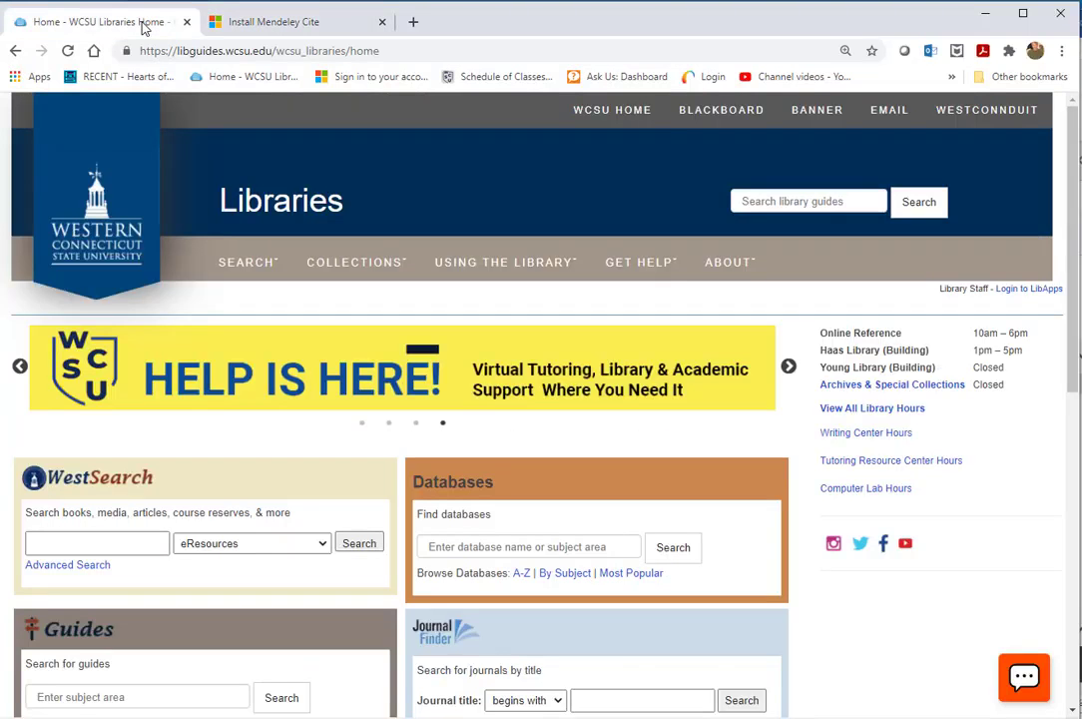
pyautogui.moveTo(623, 262)
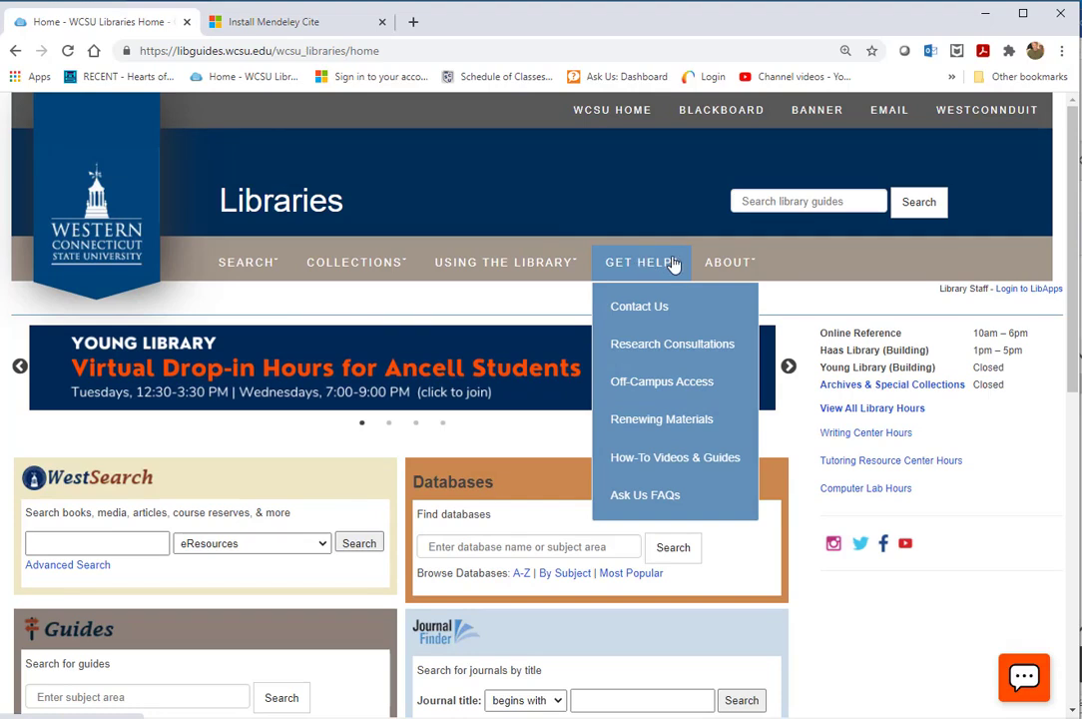
pyautogui.click(676, 344)
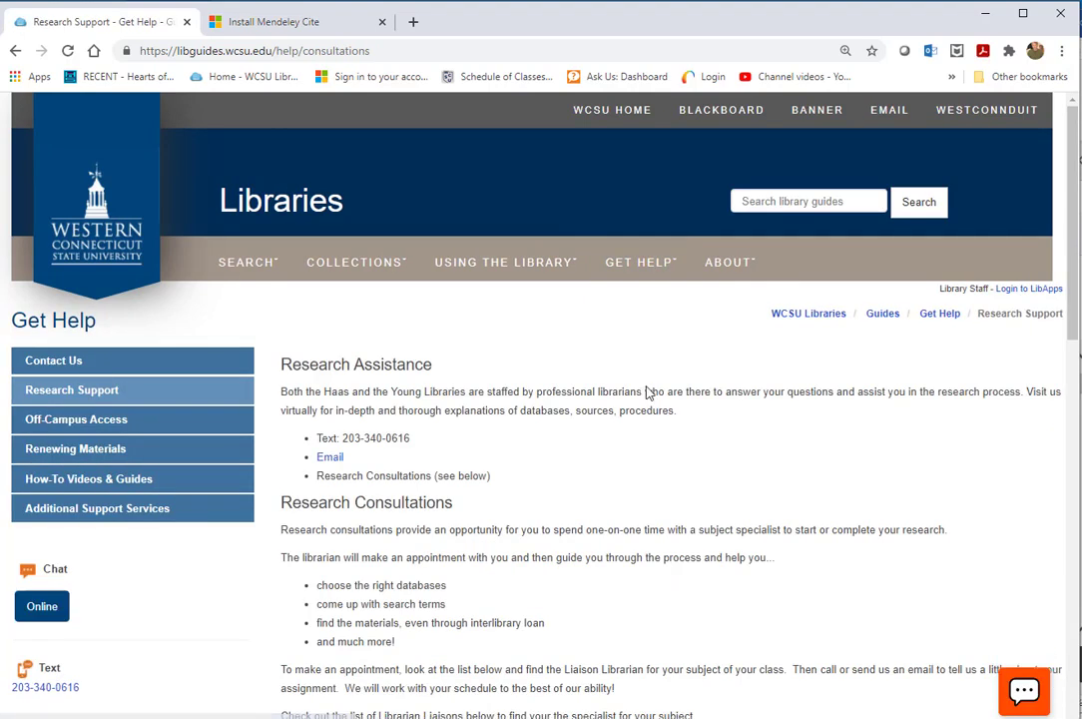
pyautogui.scroll(-3, 649, 391)
pyautogui.scroll(-4, 643, 406)
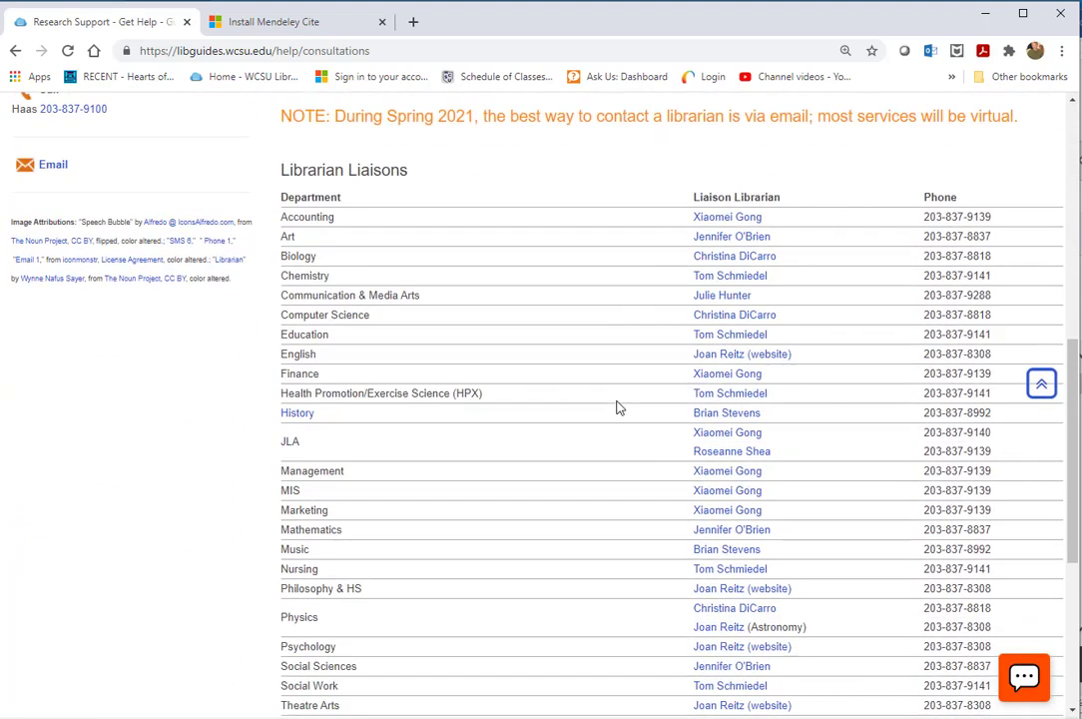